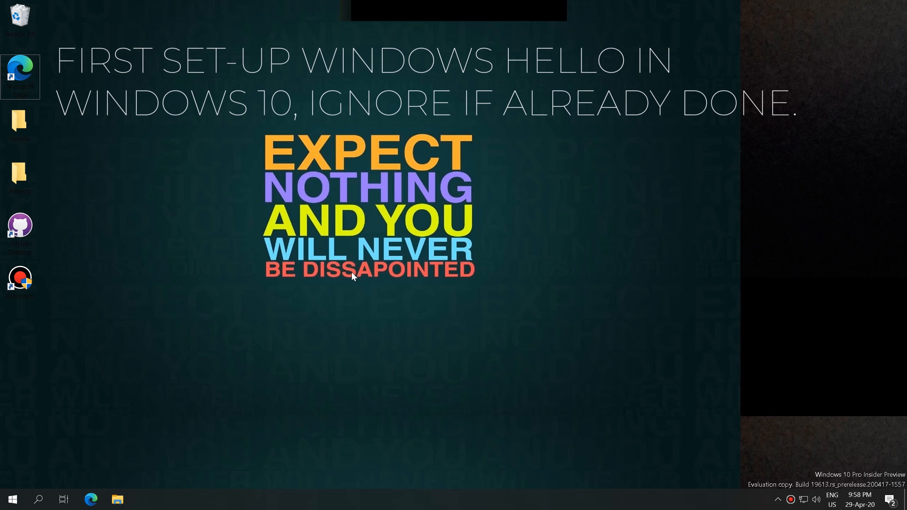
# Step: Open the Windows Start menu from the taskbar
pyautogui.click(13, 499)
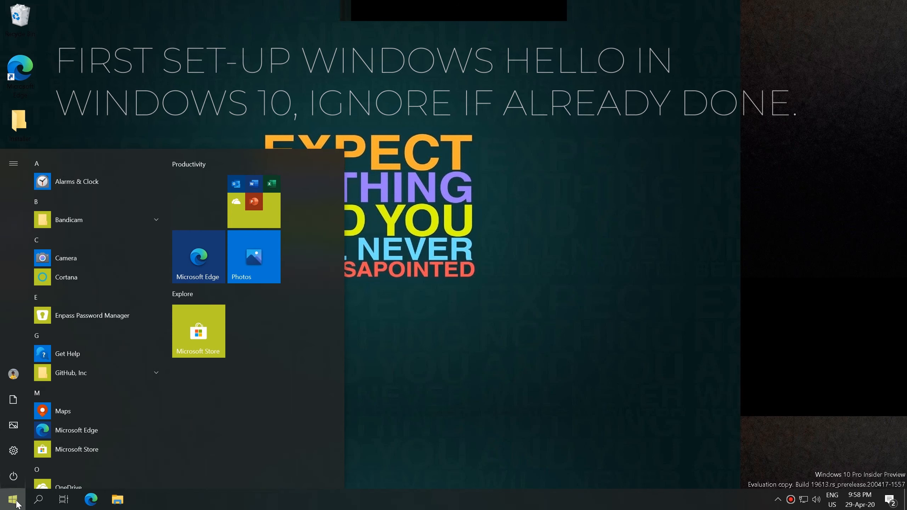
# Step: Go to Settings > Accounts > Sign-in options to view the available sign-in methods
pyautogui.click(16, 451)
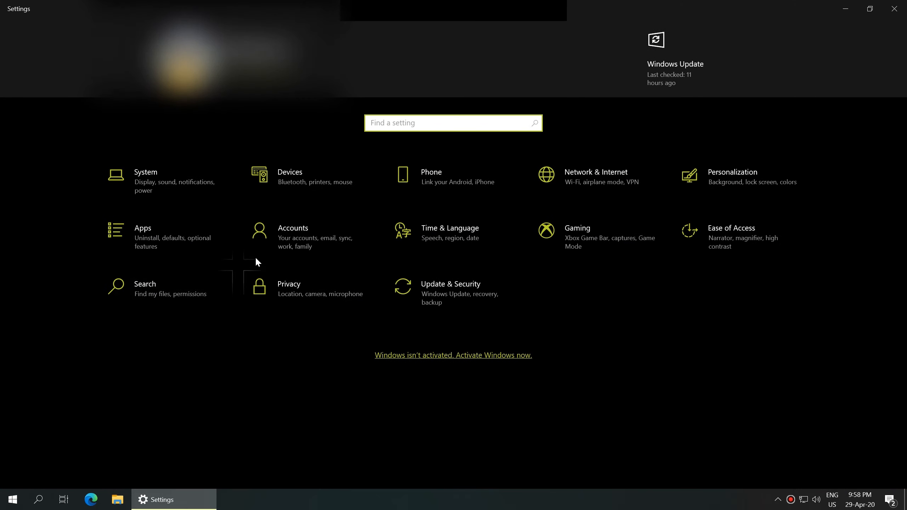
pyautogui.click(337, 249)
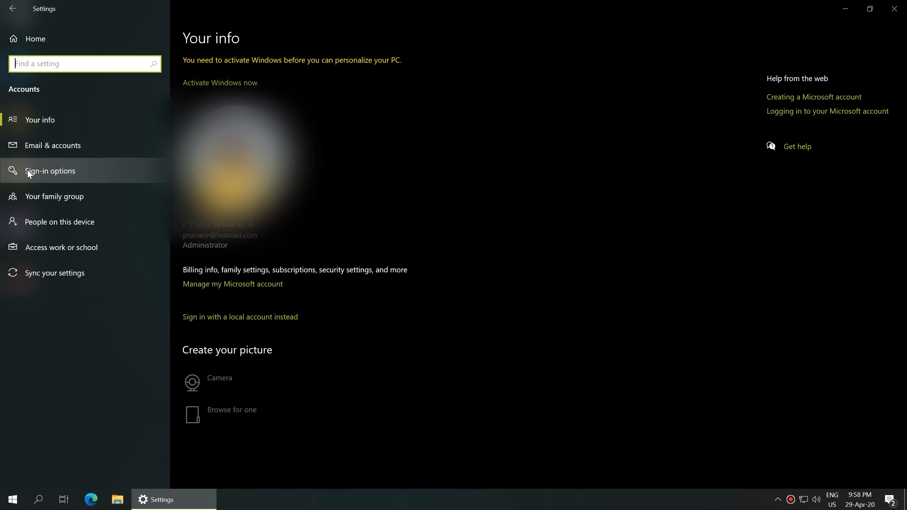
pyautogui.click(85, 170)
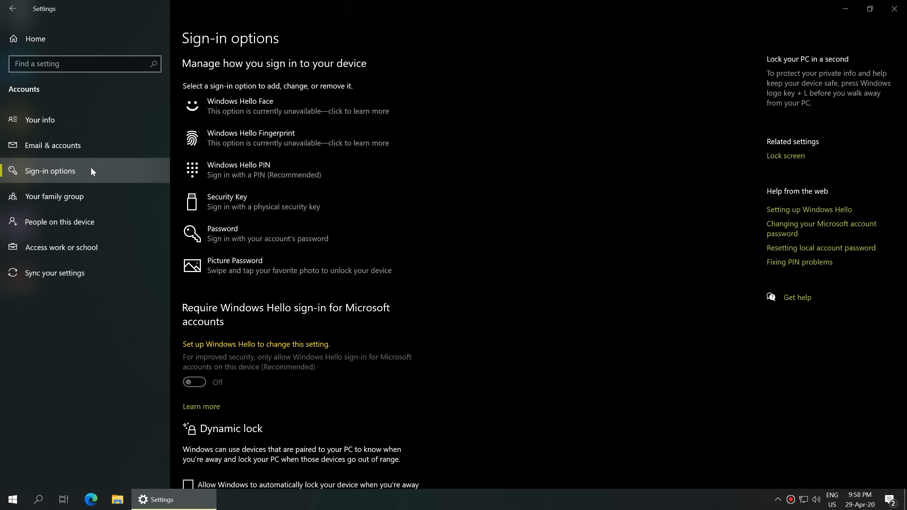
# Step: Add a Windows Hello PIN after verifying the Microsoft account, then close Settings
pyautogui.click(357, 174)
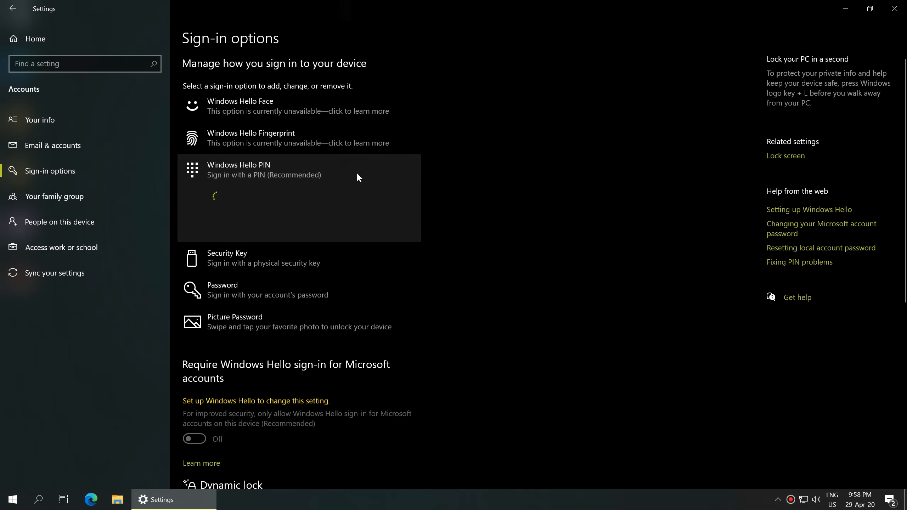
pyautogui.click(382, 228)
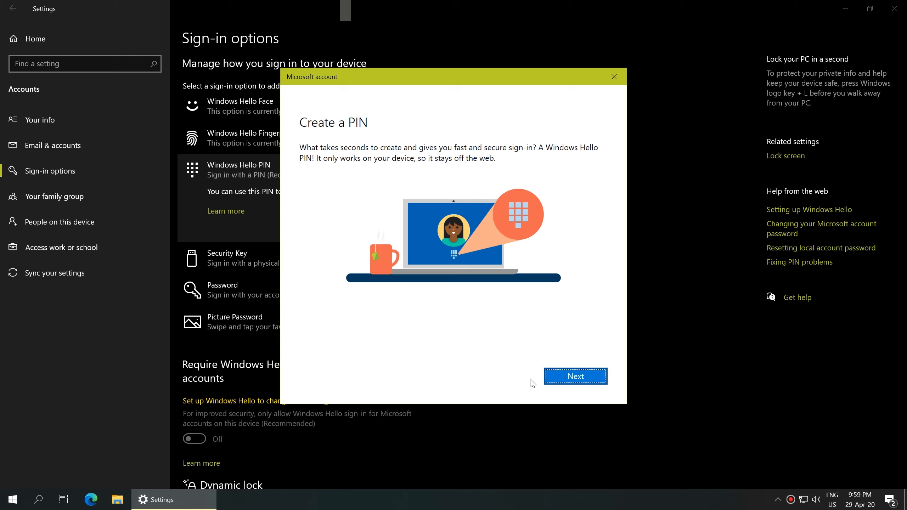
pyautogui.click(560, 384)
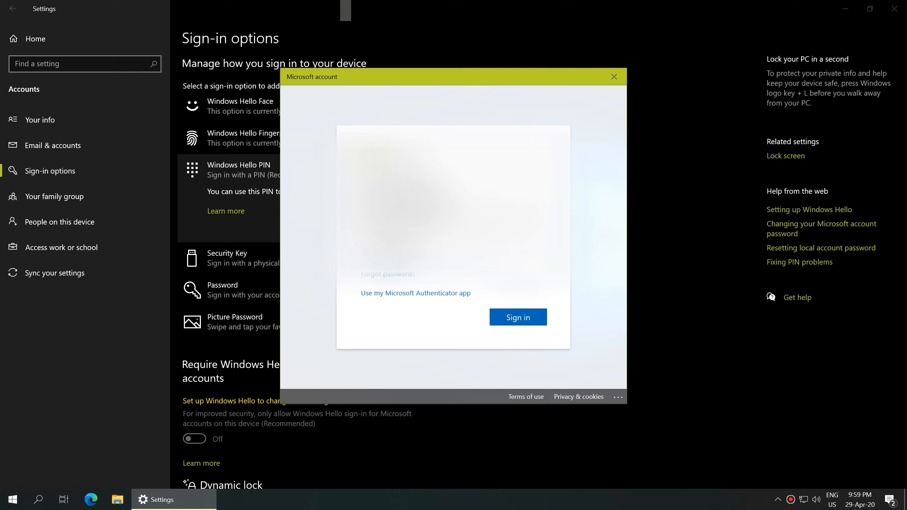
pyautogui.click(533, 317)
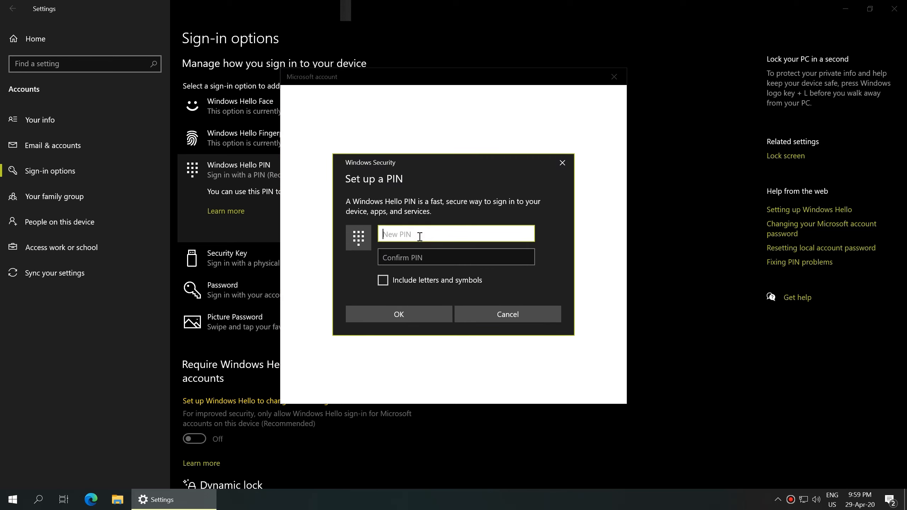
pyautogui.write('123456')
pyautogui.click(422, 254)
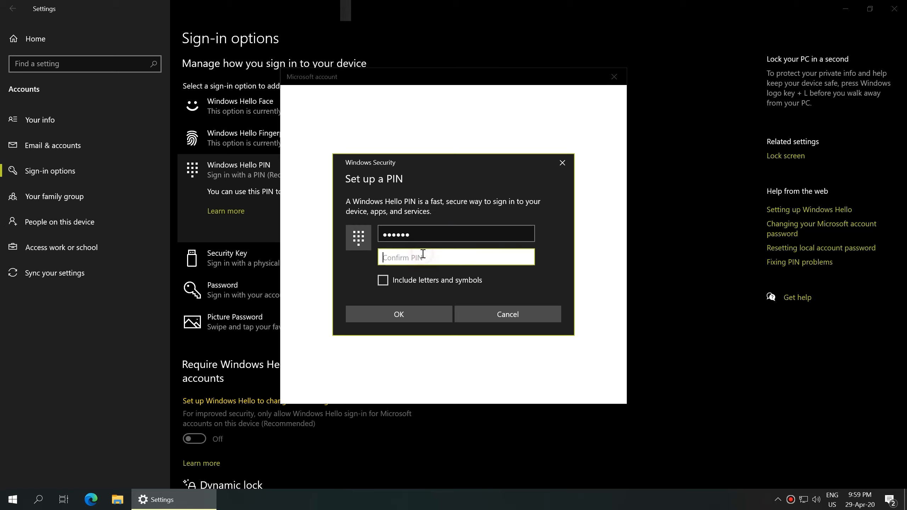
pyautogui.write('12345')
pyautogui.click(401, 314)
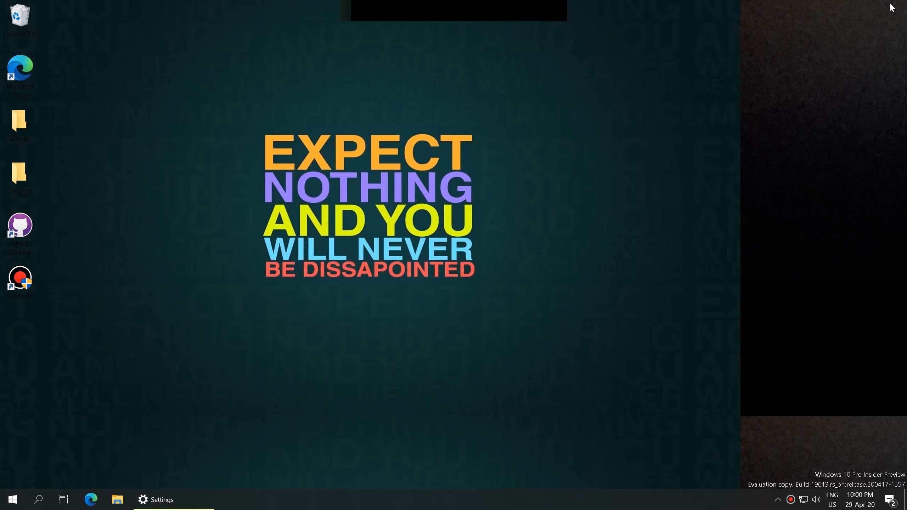
pyautogui.click(893, 8)
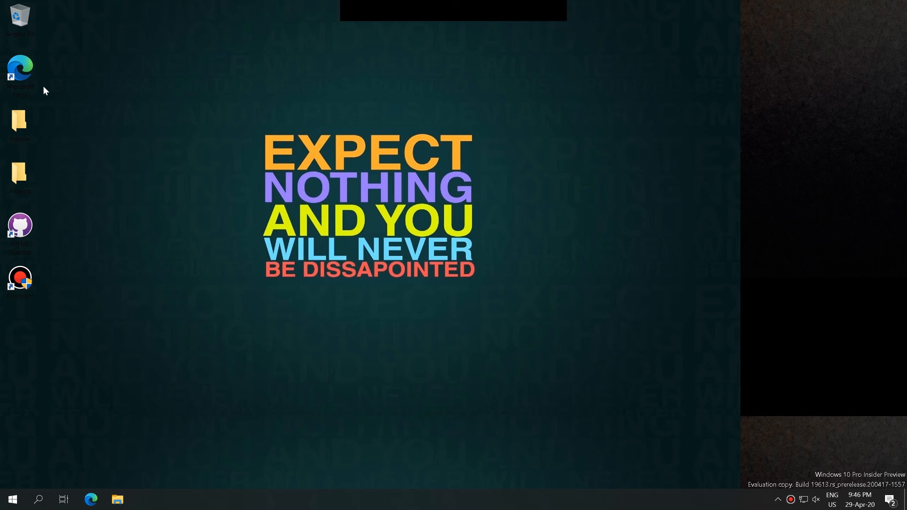
# Step: Launch Microsoft Edge from the desktop and load github.com
pyautogui.doubleClick(24, 70)
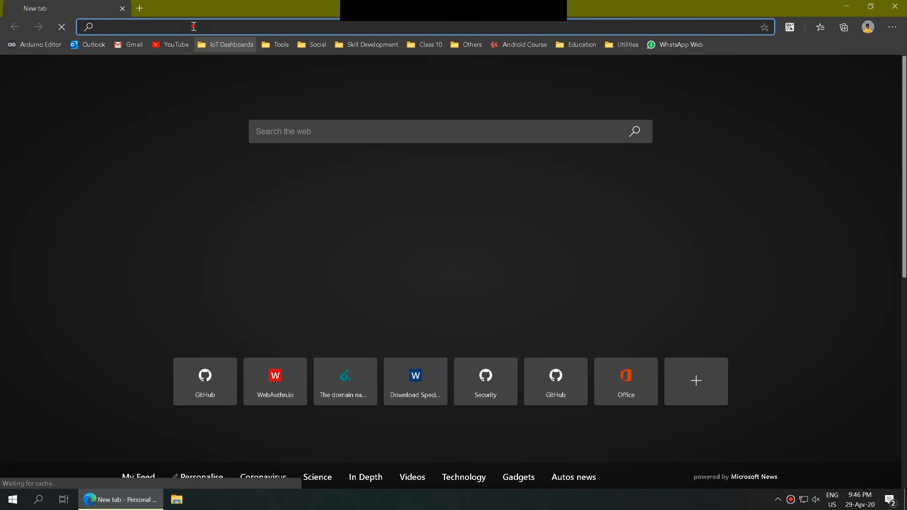
pyautogui.write('github.c')
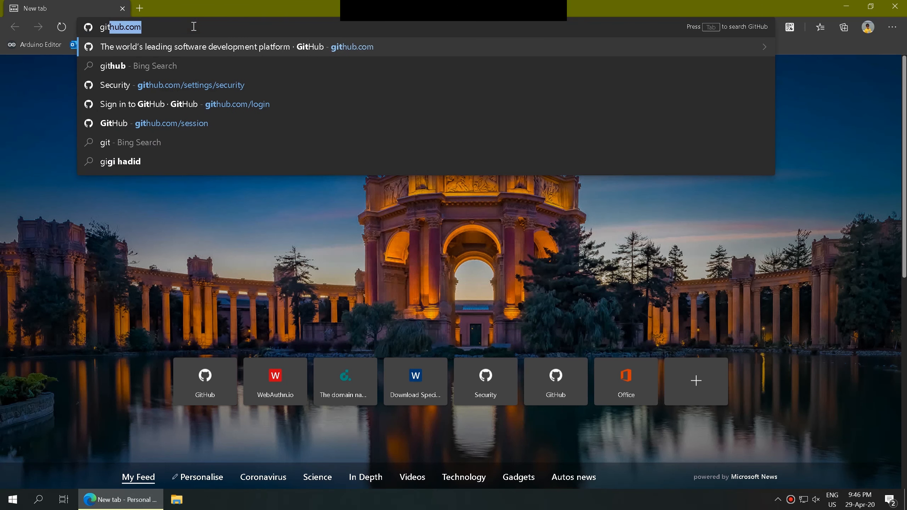
pyautogui.write('om')
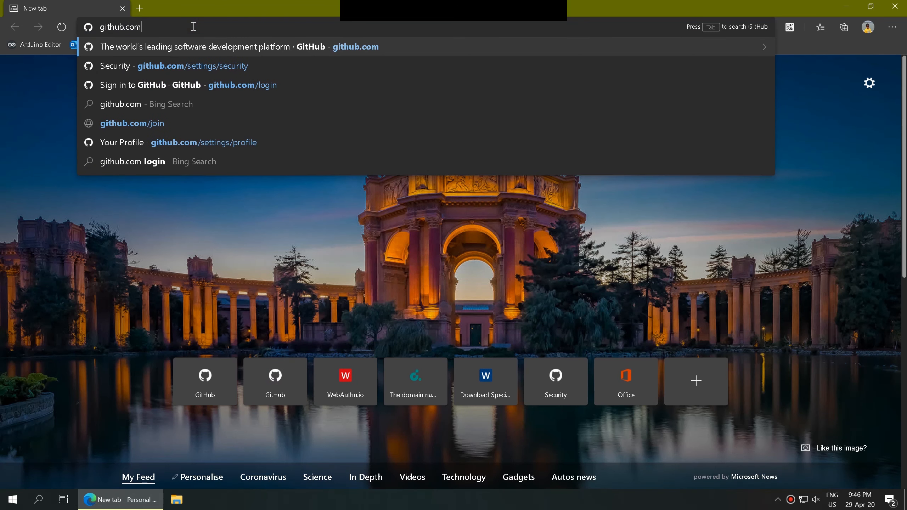
pyautogui.press('Return')
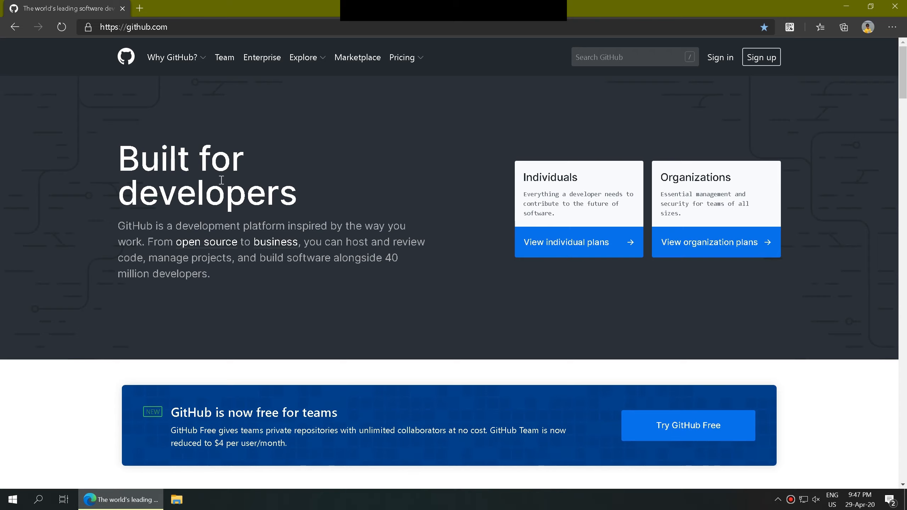
# Step: Sign in to GitHub with username and password, verifying via security key with the Windows Hello PIN
pyautogui.click(720, 58)
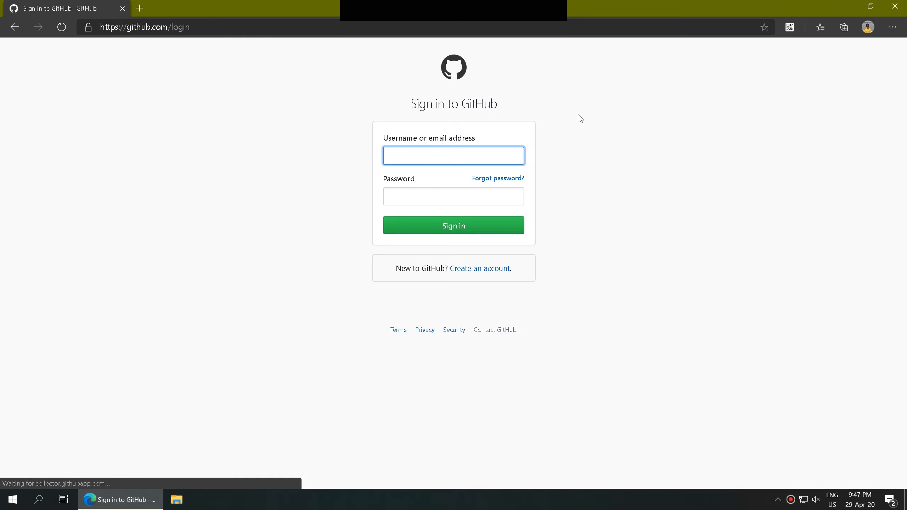
pyautogui.click(468, 159)
pyautogui.write('pranaovs')
pyautogui.press('Tab')
pyautogui.write('••••••')
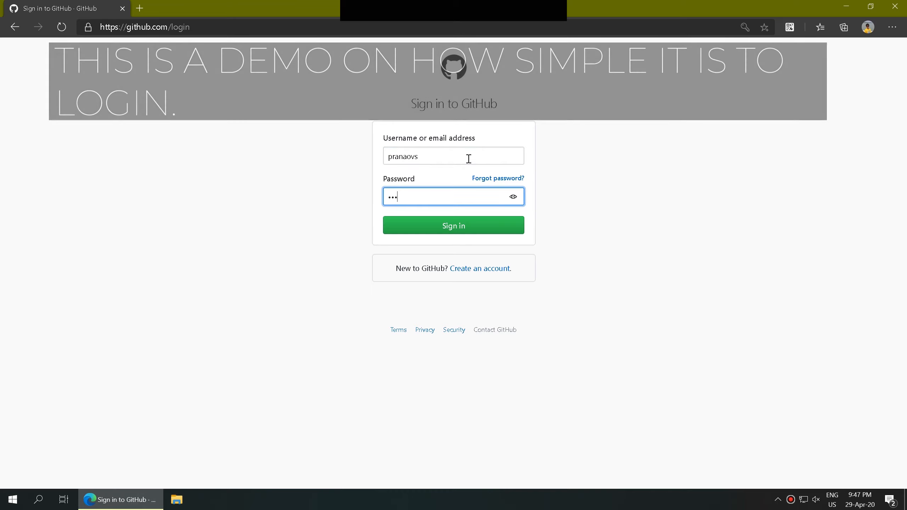
pyautogui.write('•')
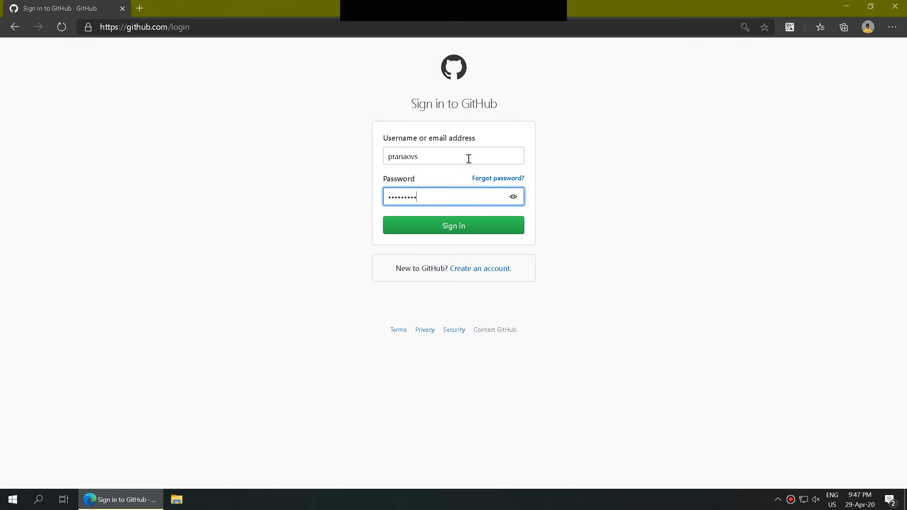
pyautogui.click(474, 227)
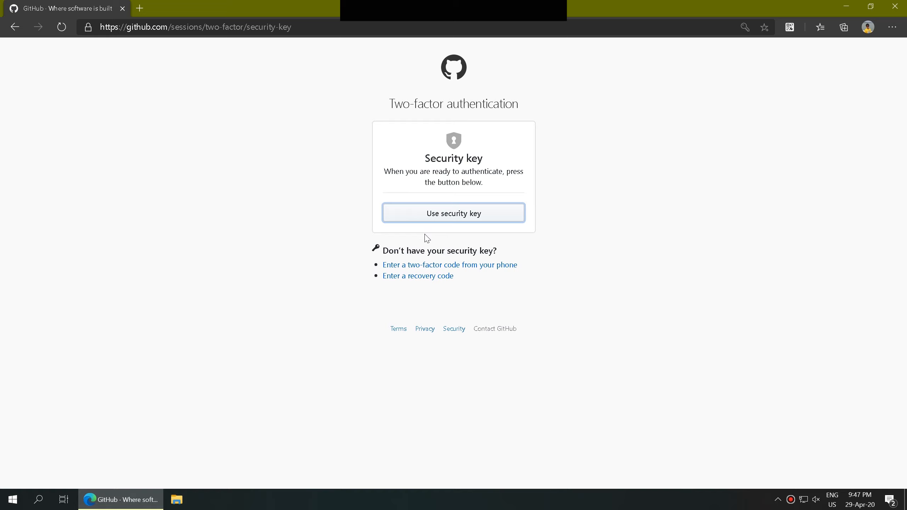
pyautogui.click(411, 215)
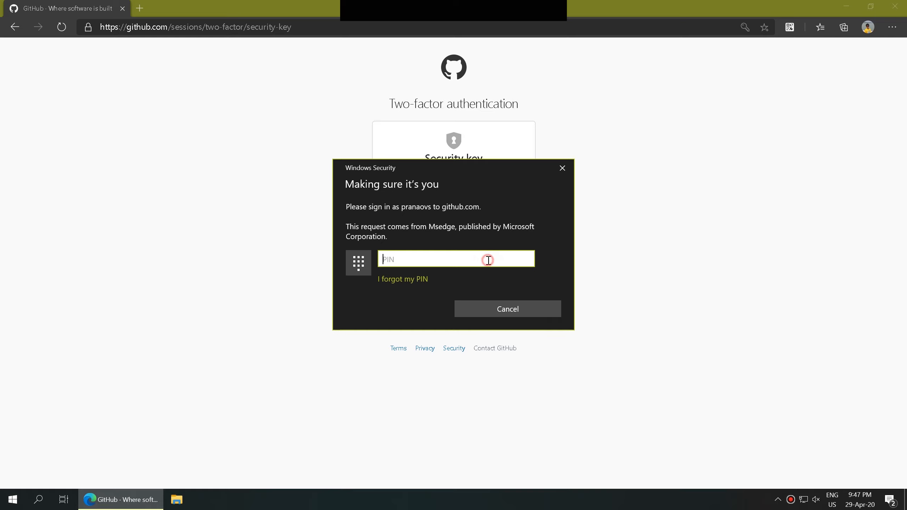
pyautogui.write('111111')
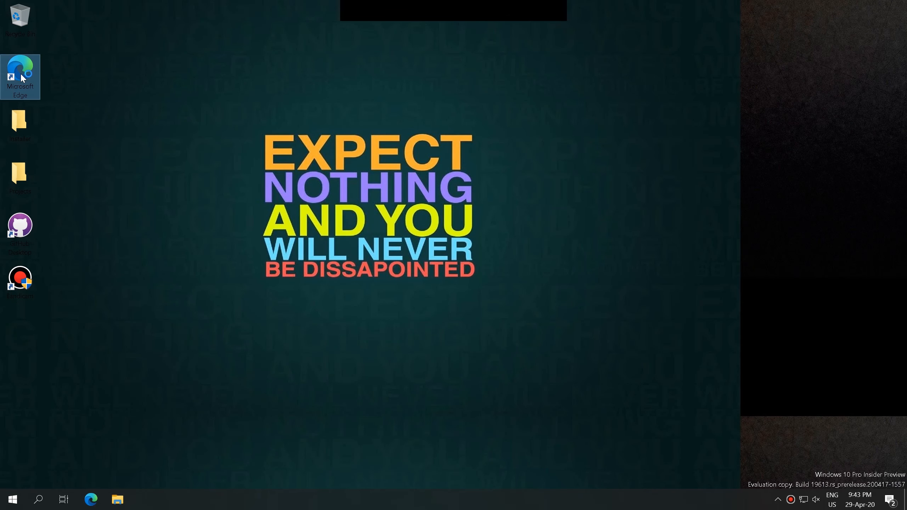
# Step: Relaunch Microsoft Edge and navigate to github.com
pyautogui.doubleClick(20, 72)
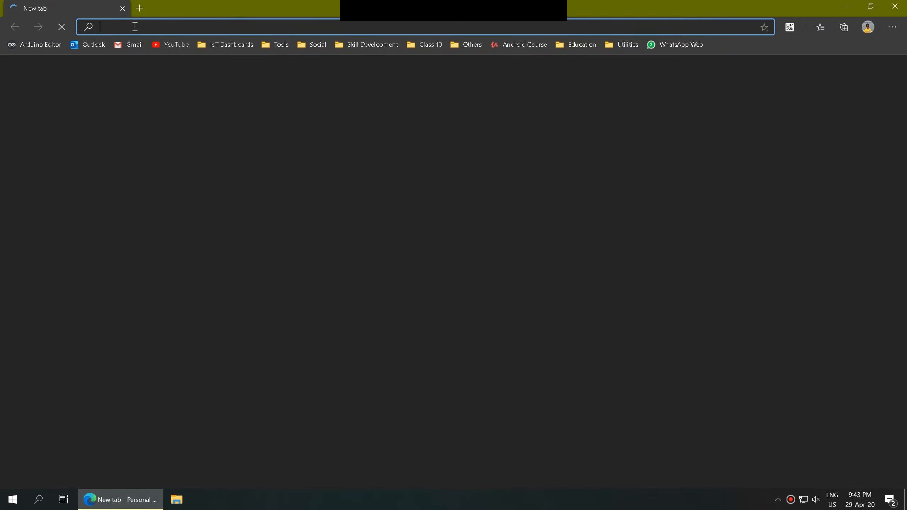
pyautogui.write('gith')
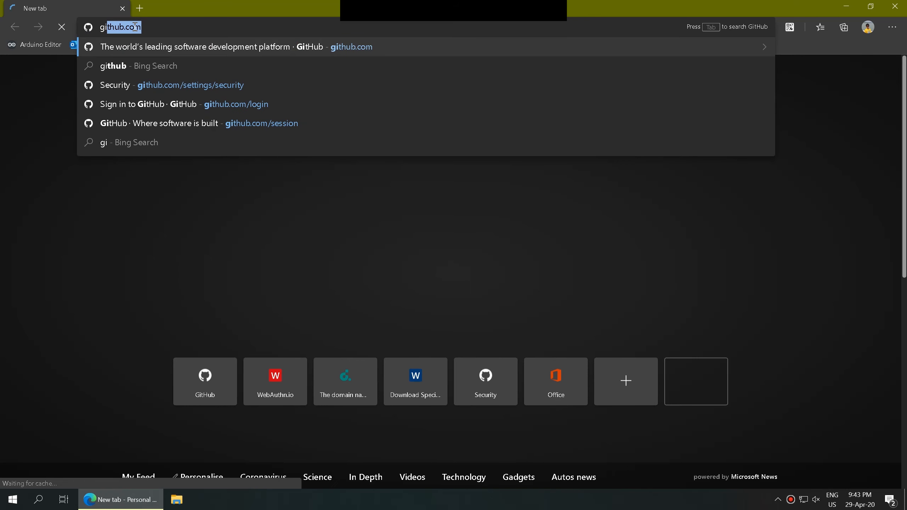
pyautogui.write('ub.co')
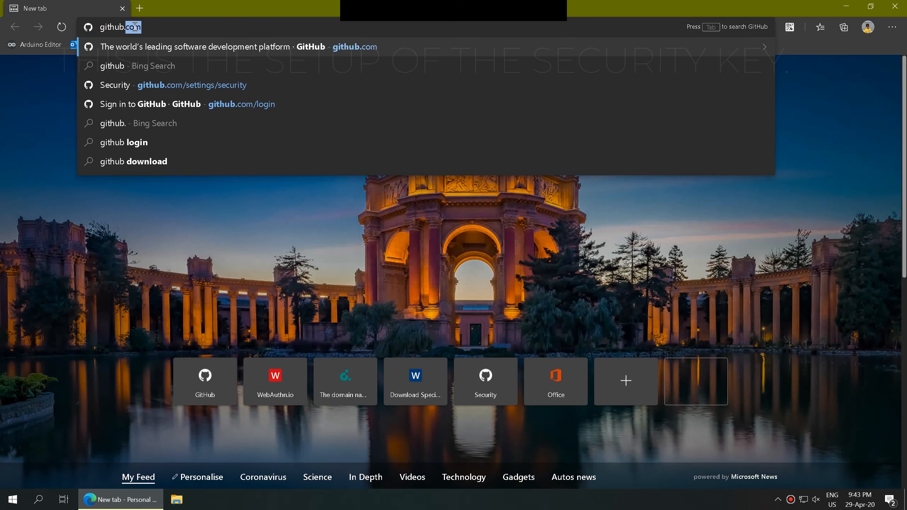
pyautogui.write('m')
pyautogui.press('Return')
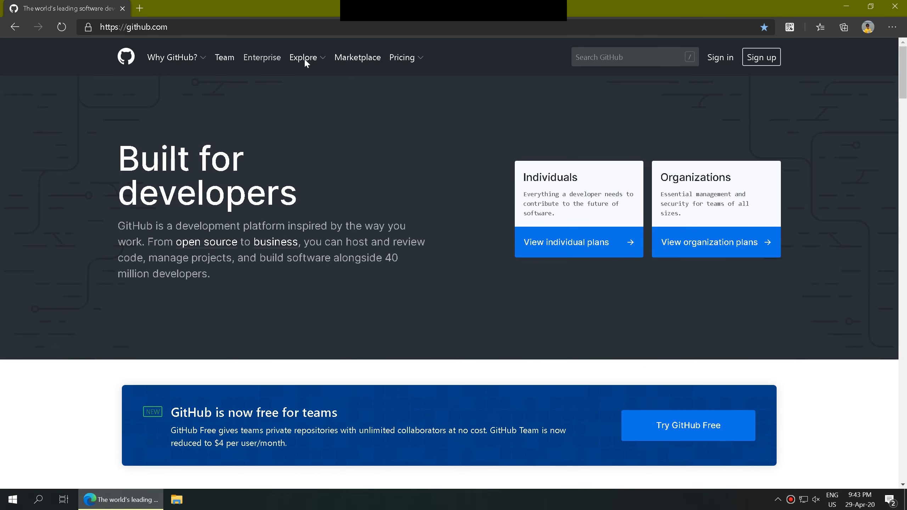
# Step: Sign in, then from the avatar menu's Settings > Security start enabling two-factor authentication
pyautogui.click(721, 61)
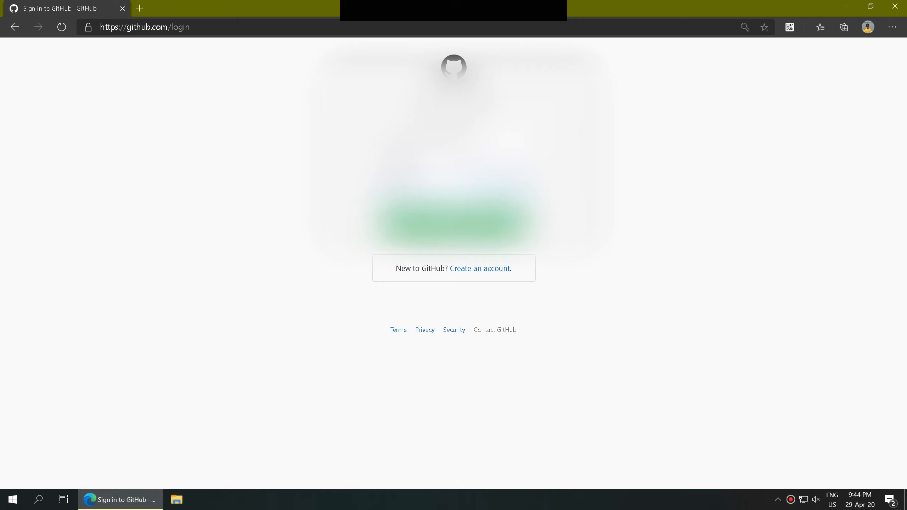
pyautogui.press('Return')
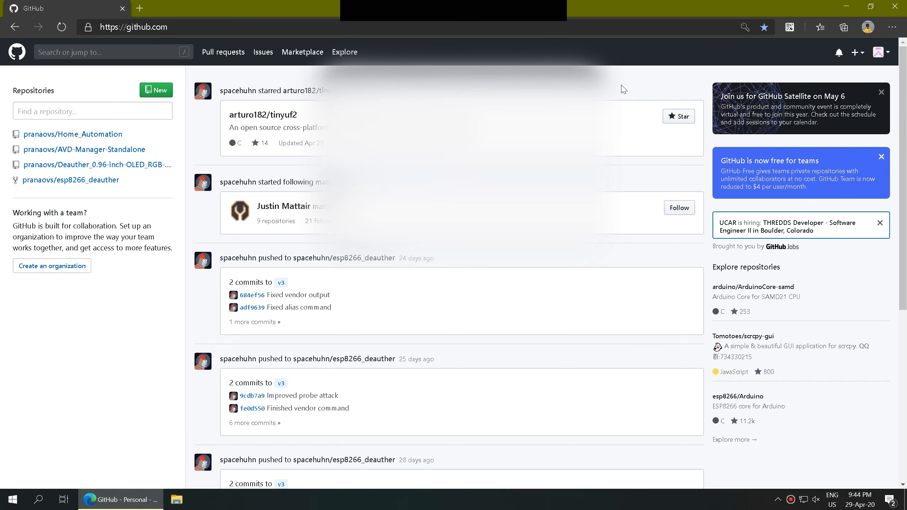
pyautogui.click(876, 54)
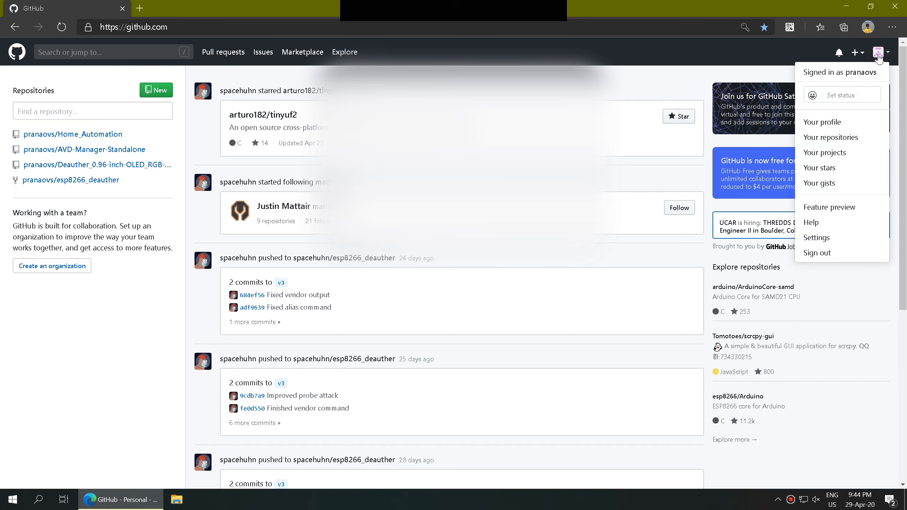
pyautogui.click(856, 237)
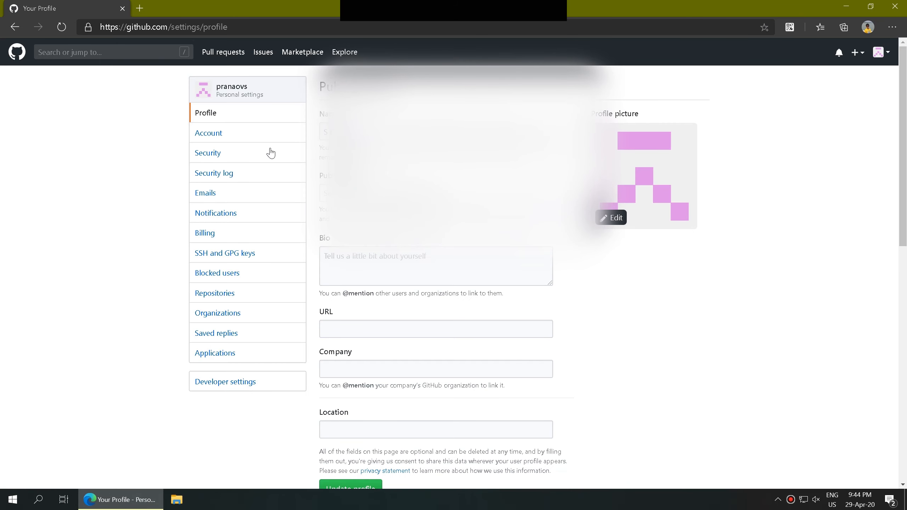
pyautogui.click(227, 155)
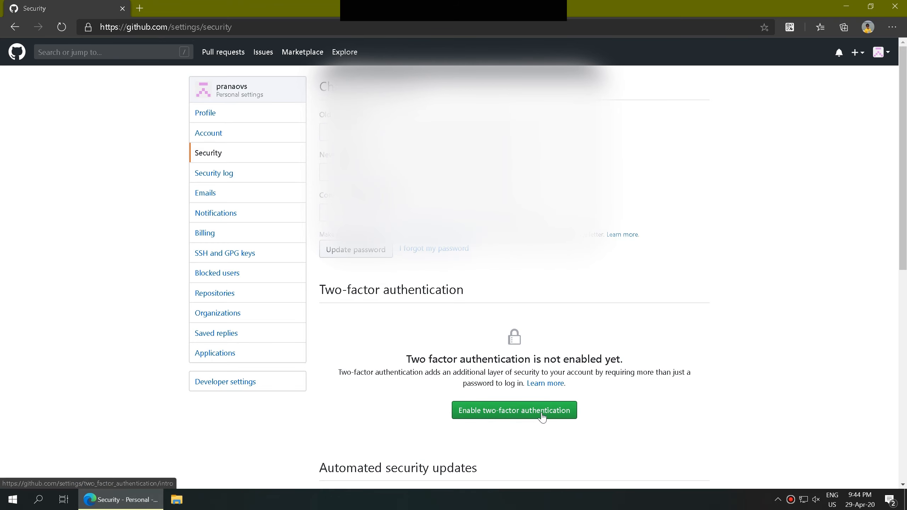
pyautogui.scroll(-4, 541, 407)
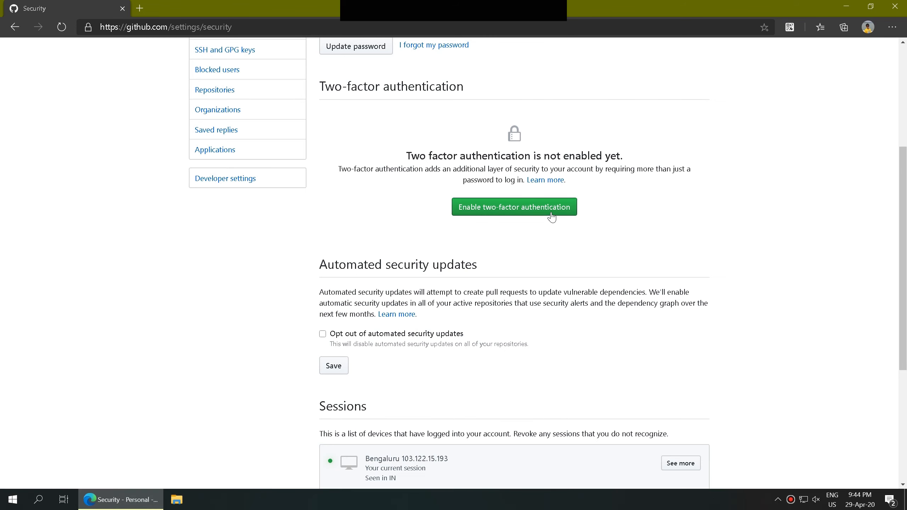
pyautogui.click(516, 213)
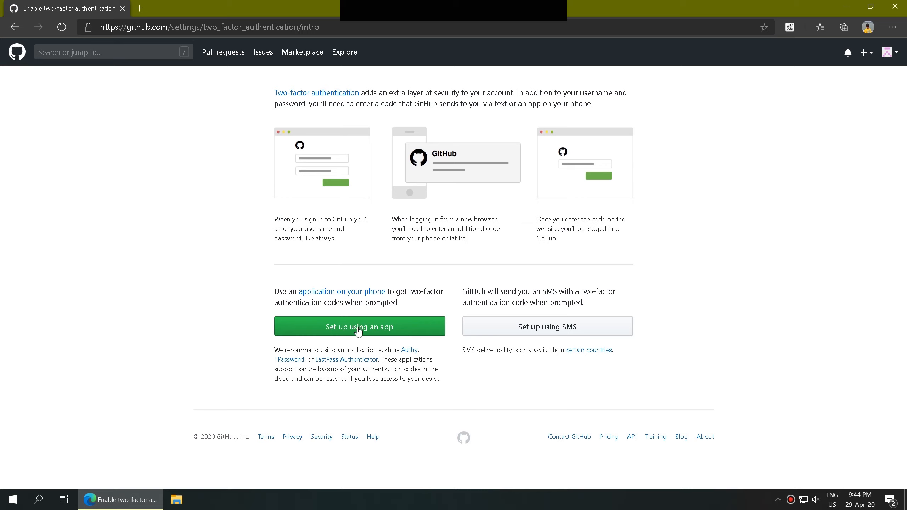
# Step: Choose app-based setup, download the recovery codes as a text file, and proceed to barcode scanning
pyautogui.click(308, 331)
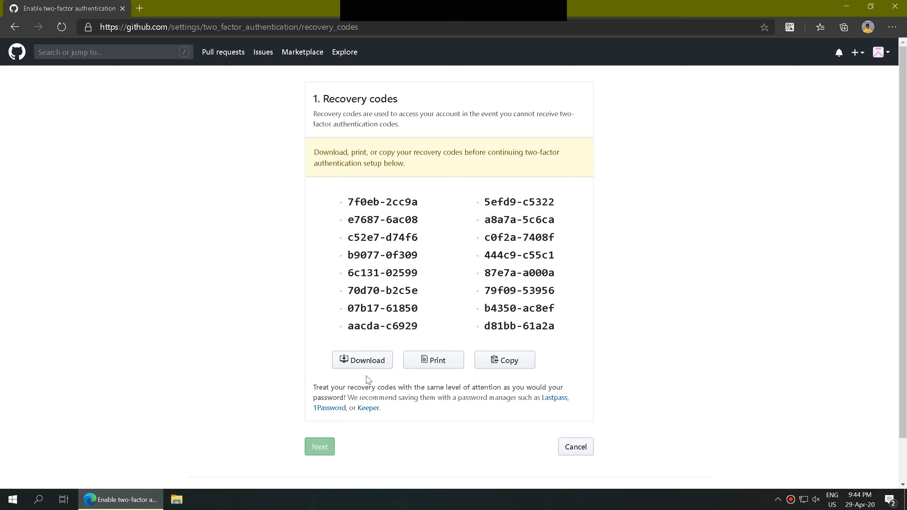
pyautogui.click(367, 363)
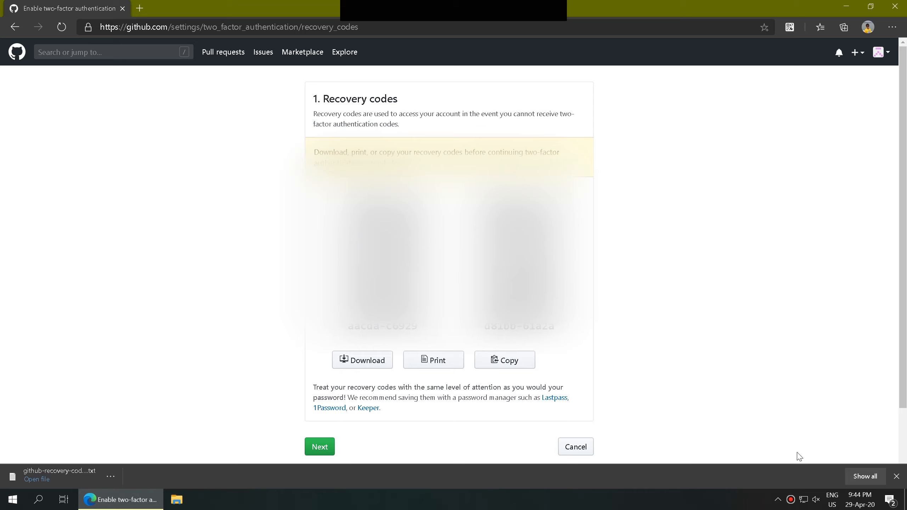
pyautogui.click(895, 476)
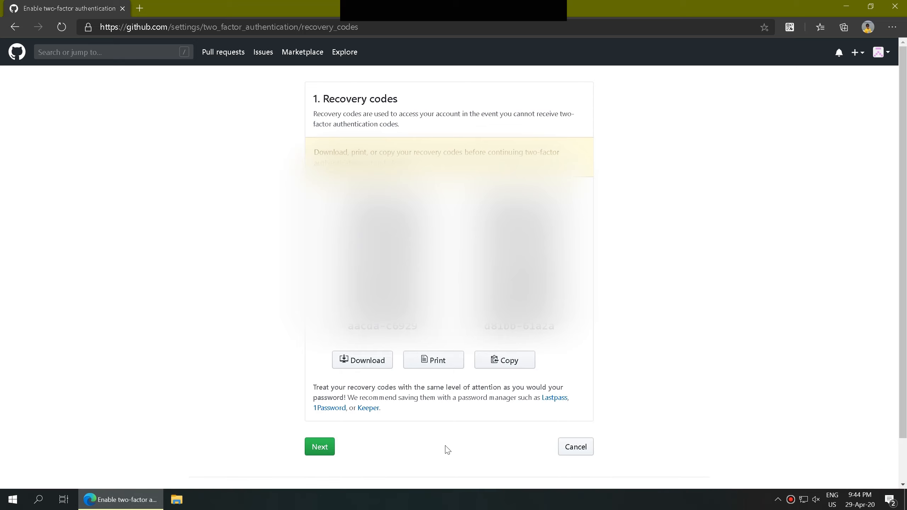
pyautogui.click(328, 443)
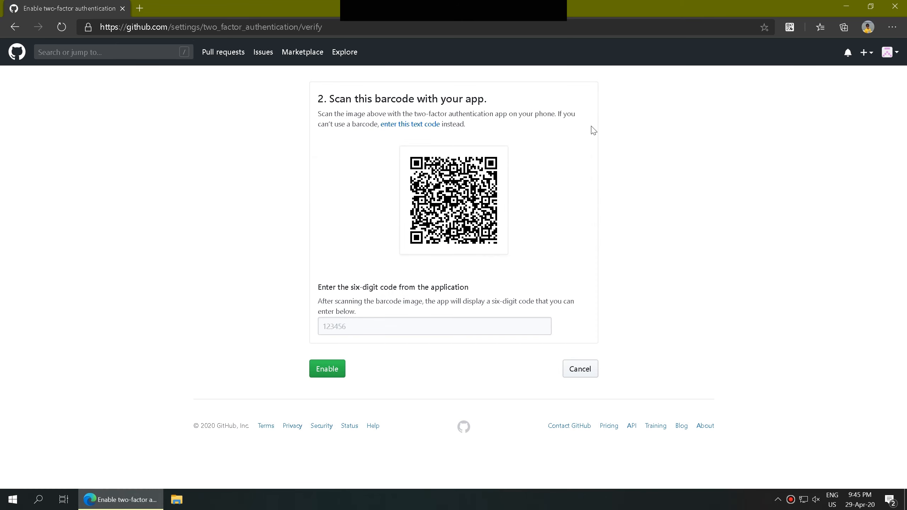
# Step: Scan GitHub's QR code with the browser Authenticator extension to add the account
pyautogui.click(789, 33)
pyautogui.click(771, 44)
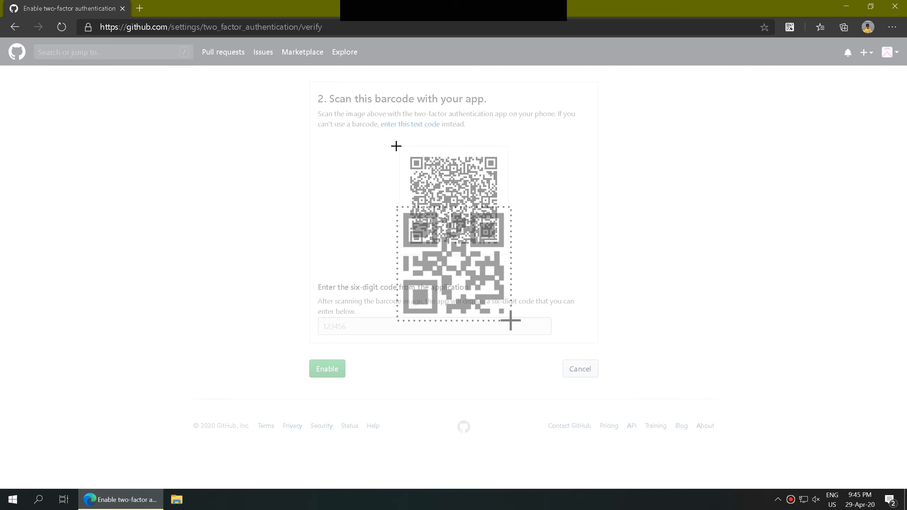
pyautogui.moveTo(399, 144); pyautogui.dragTo(510, 257)
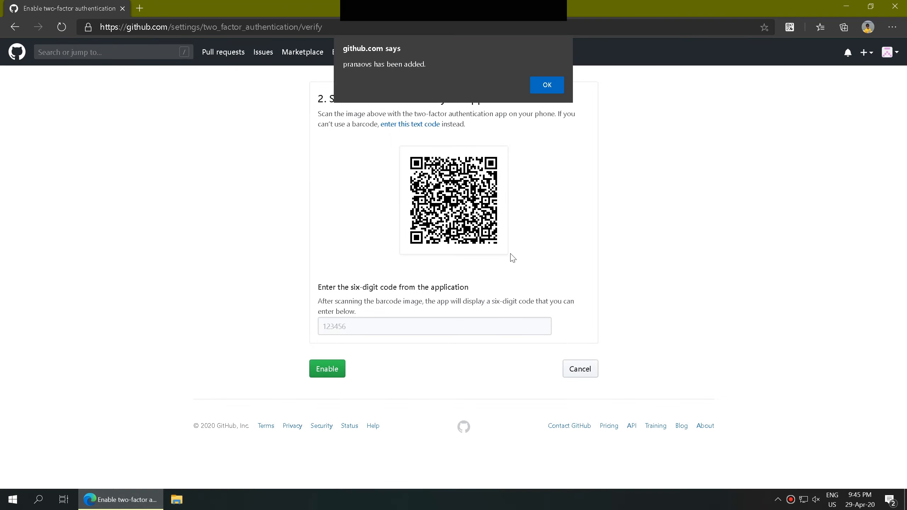
pyautogui.click(547, 86)
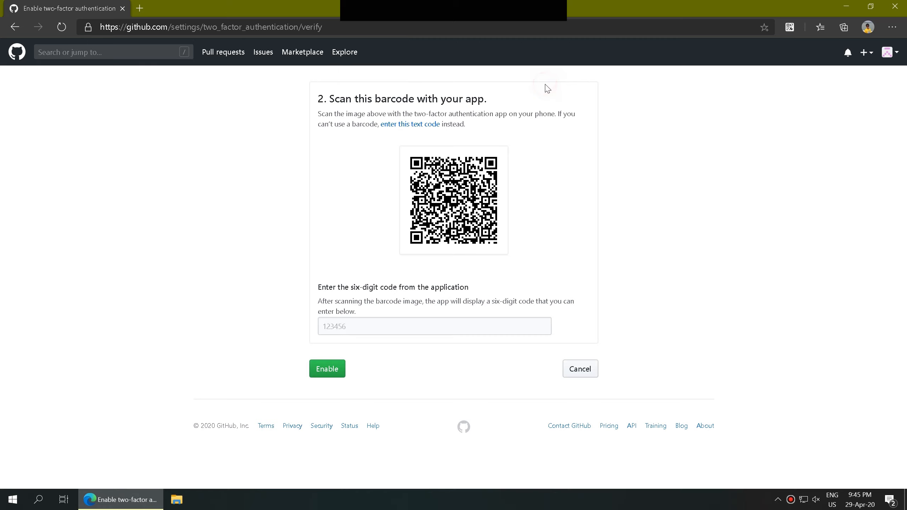
# Step: Fill the six-digit field with the Authenticator's GitHub code and enable two-factor authentication
pyautogui.click(500, 324)
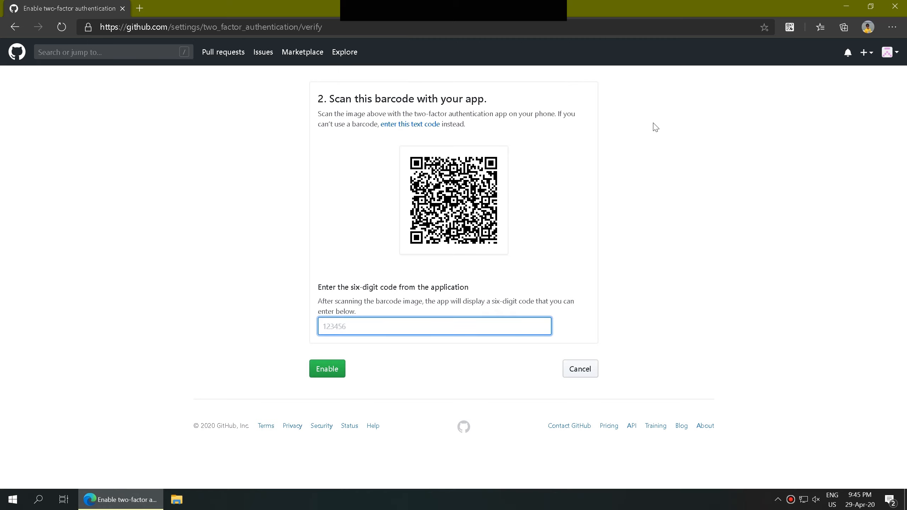
pyautogui.click(788, 28)
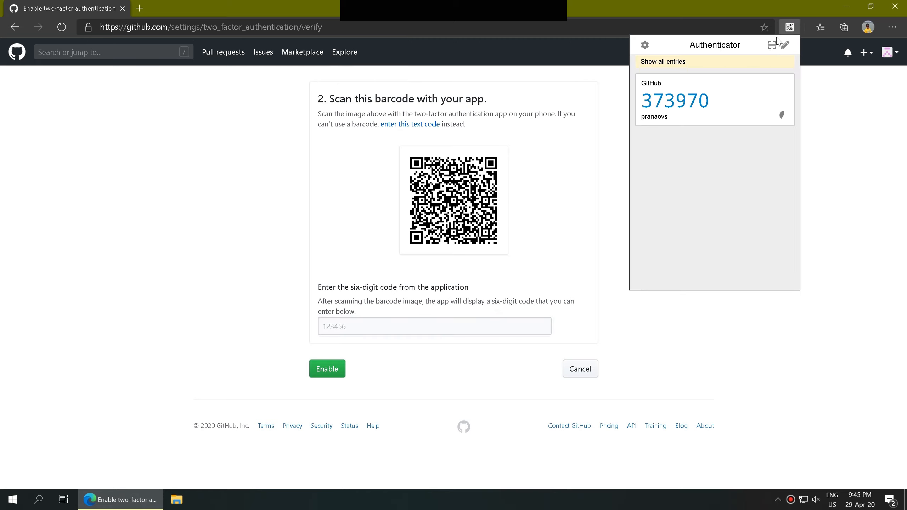
pyautogui.click(678, 104)
pyautogui.click(586, 268)
pyautogui.click(321, 373)
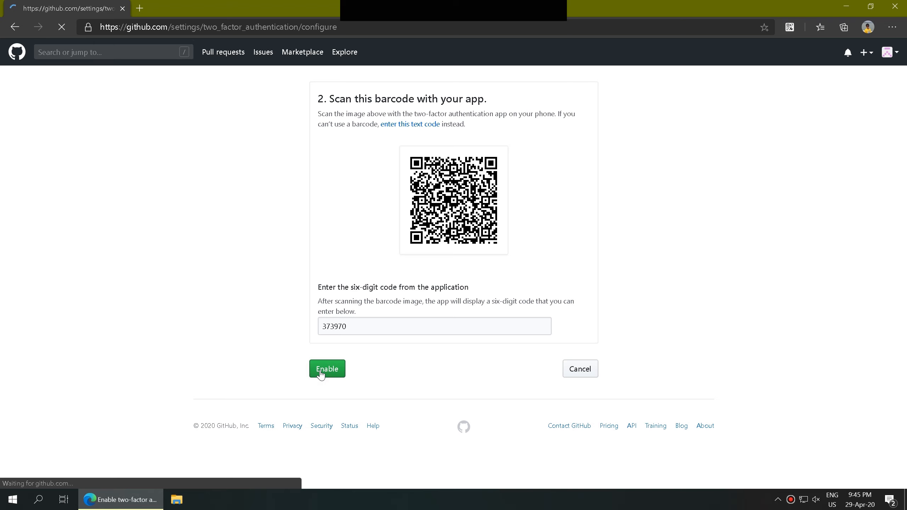
# Step: Register a new security key nicknamed 'CAPS TV', confirming with the Windows Hello PIN
pyautogui.scroll(-2, 321, 374)
pyautogui.scroll(-2, 321, 375)
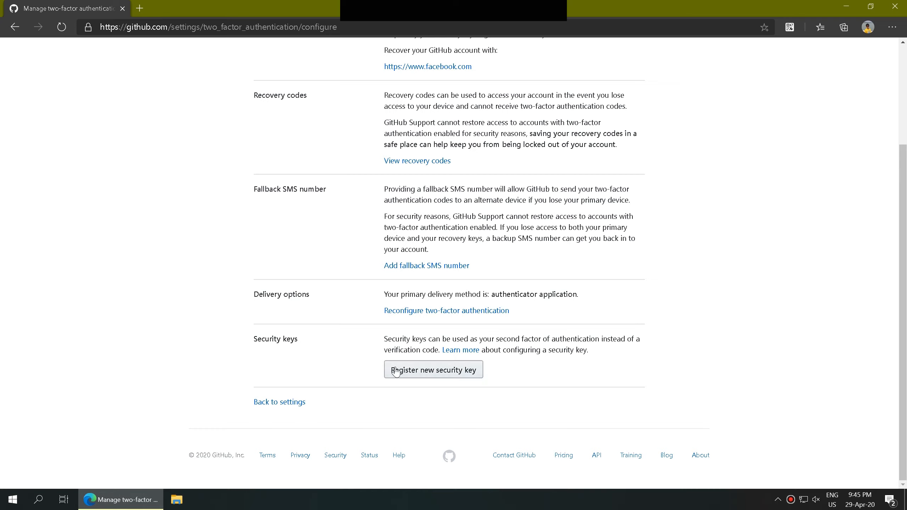
pyautogui.click(473, 374)
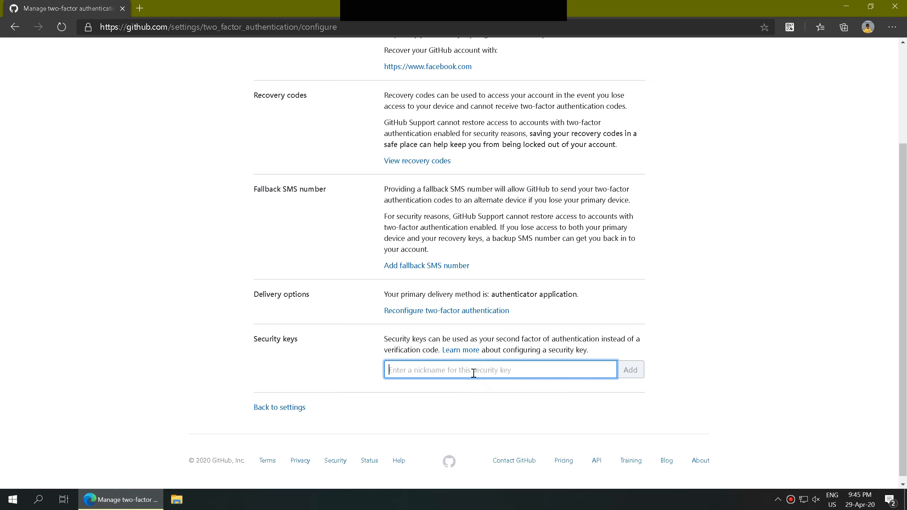
pyautogui.click(476, 373)
pyautogui.write('CAPS T')
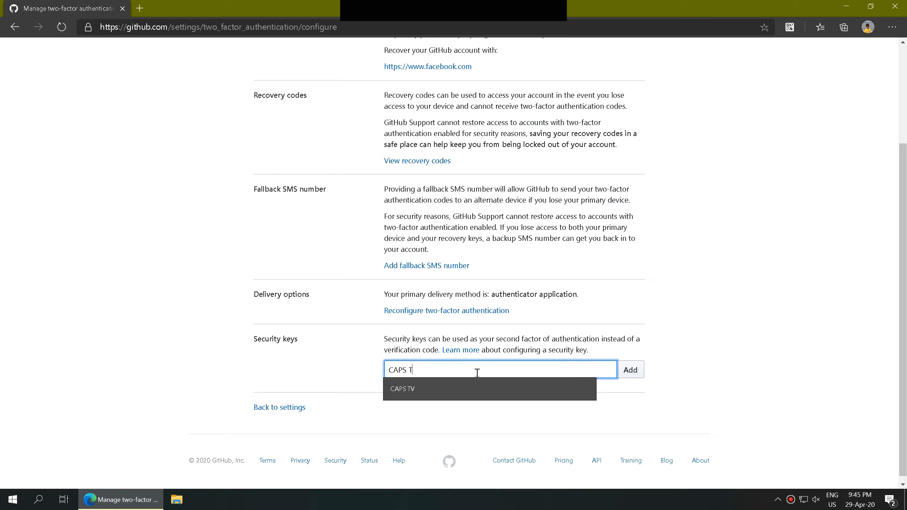
pyautogui.write('V')
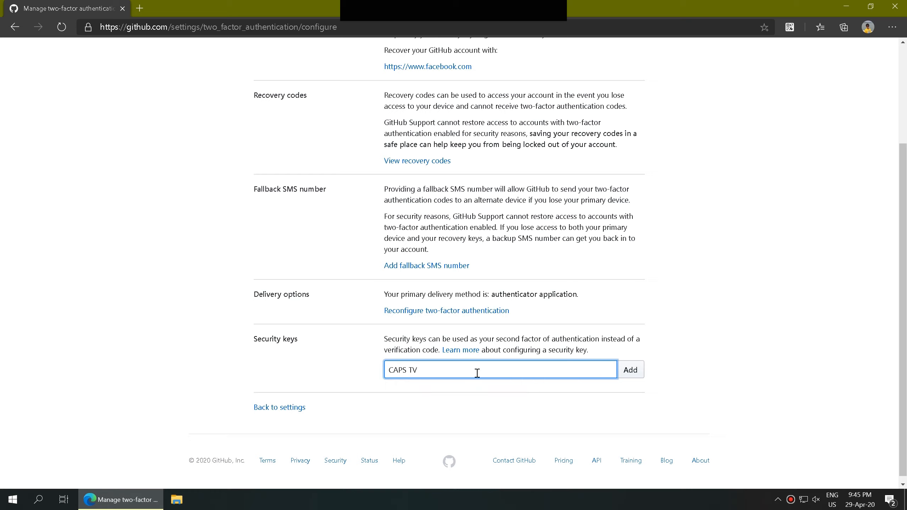
pyautogui.click(638, 374)
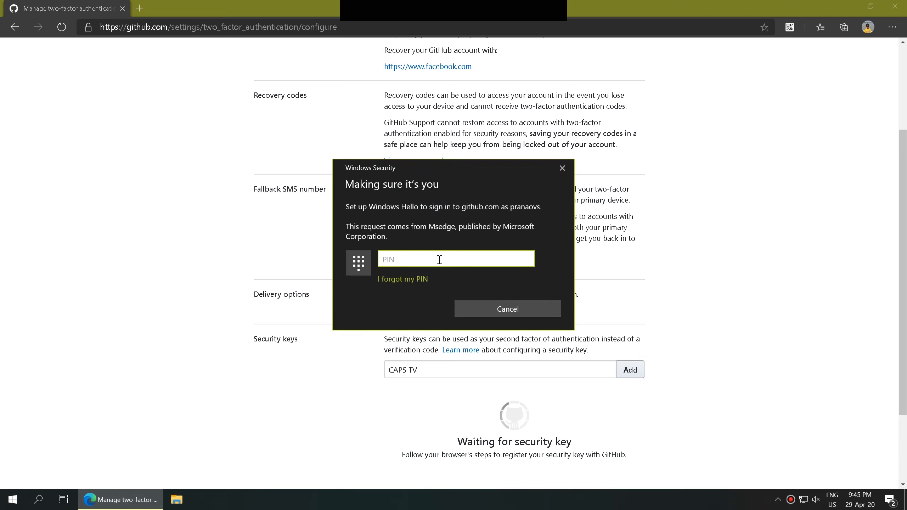
pyautogui.write('******')
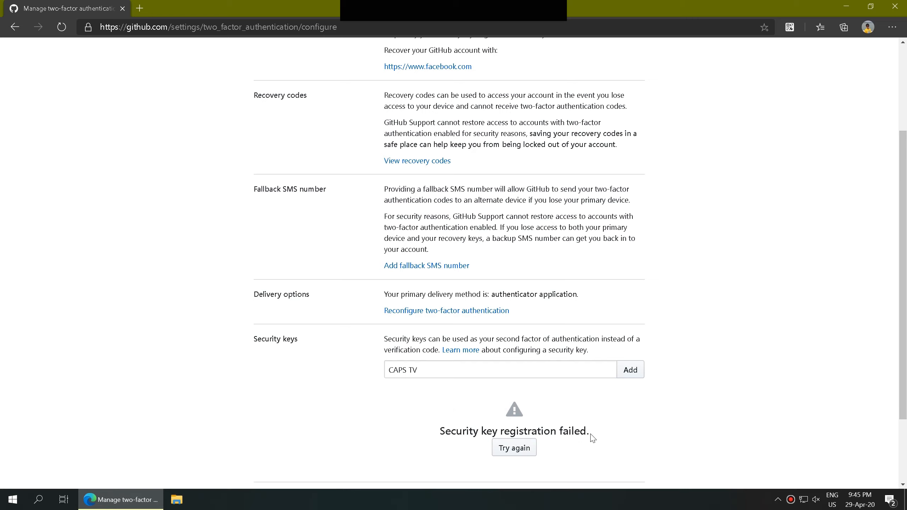
# Step: Reload the security page to confirm the CAPS TV key is listed as registered
pyautogui.moveTo(586, 431); pyautogui.dragTo(440, 425)
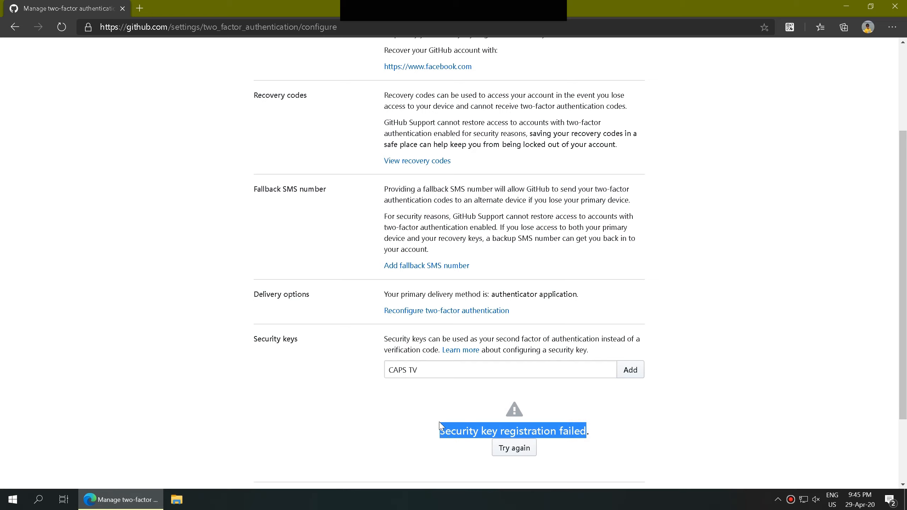
pyautogui.click(62, 27)
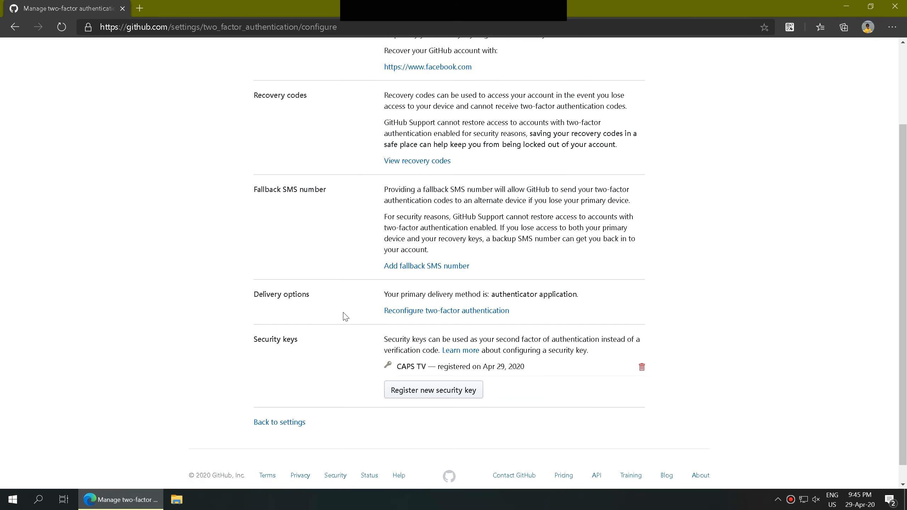
pyautogui.moveTo(396, 369); pyautogui.dragTo(426, 368)
pyautogui.click(598, 401)
# Step: Sign out of GitHub from the account avatar menu
pyautogui.scroll(3, 598, 401)
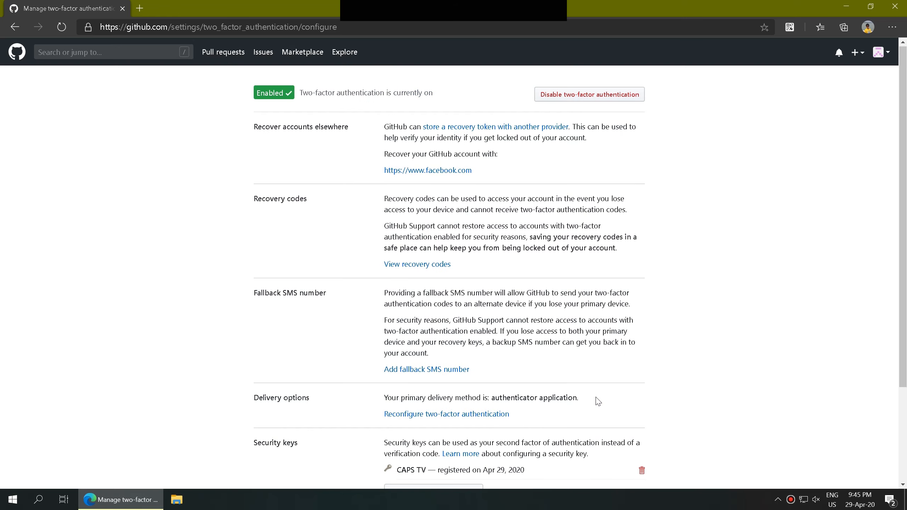
pyautogui.click(880, 52)
pyautogui.click(837, 253)
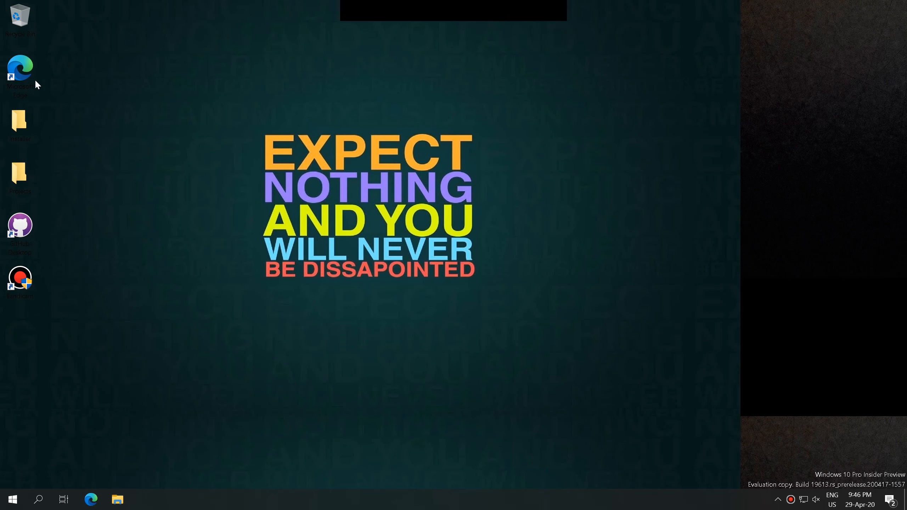
# Step: Relaunch Microsoft Edge and load github.com
pyautogui.doubleClick(24, 71)
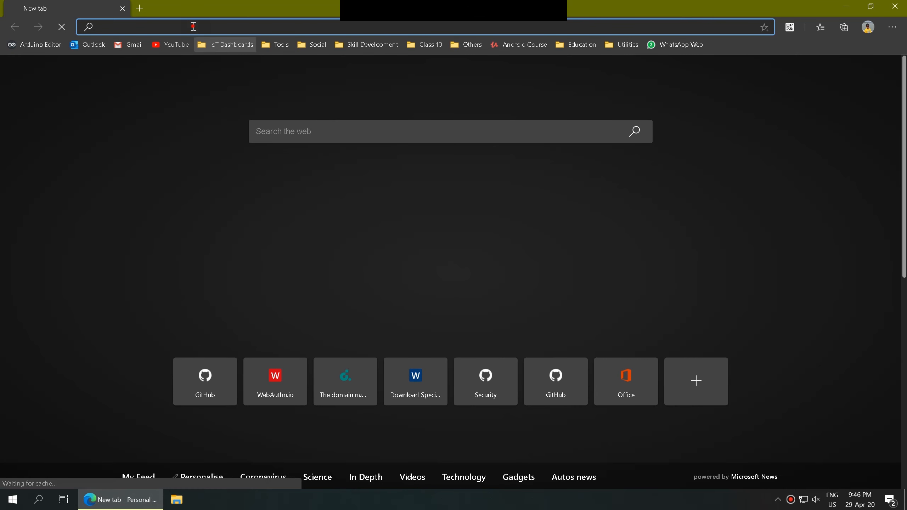
pyautogui.write('github.co')
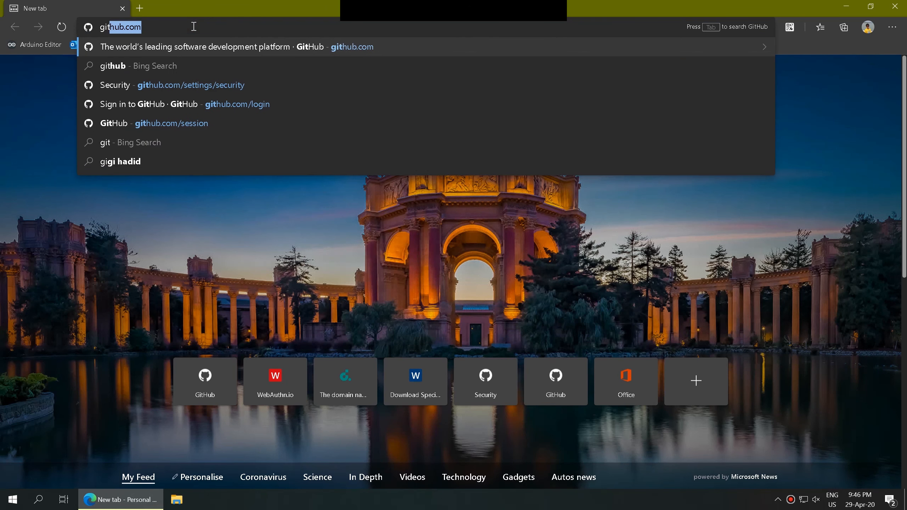
pyautogui.write('m')
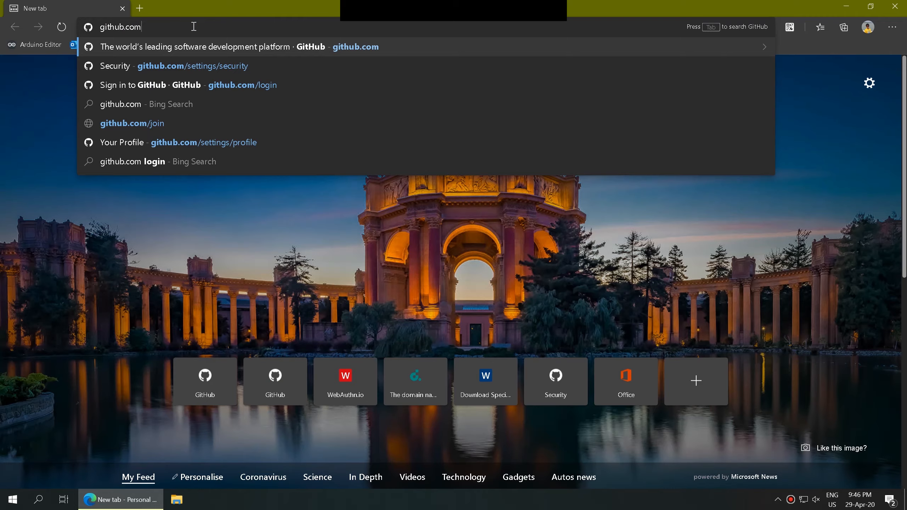
pyautogui.press('Return')
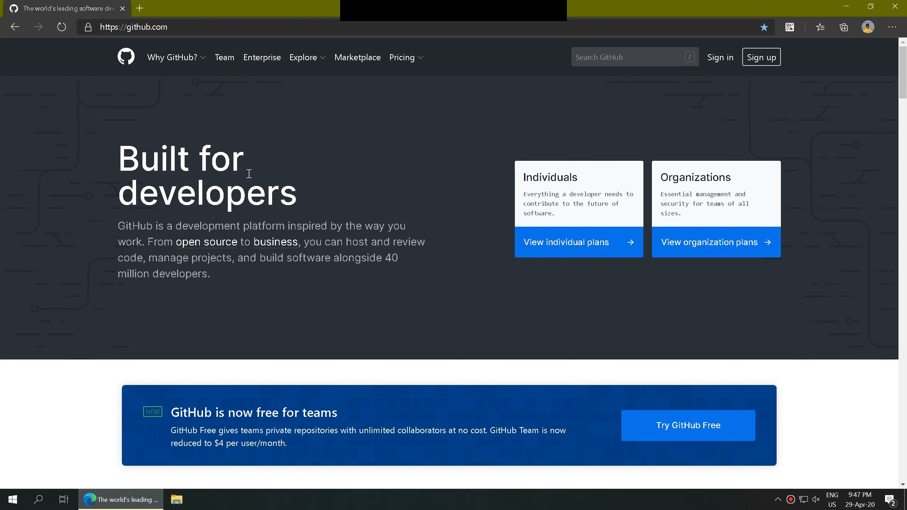
# Step: Sign in with the account username and password, then choose the security key and enter the Windows Hello PIN field
pyautogui.click(721, 58)
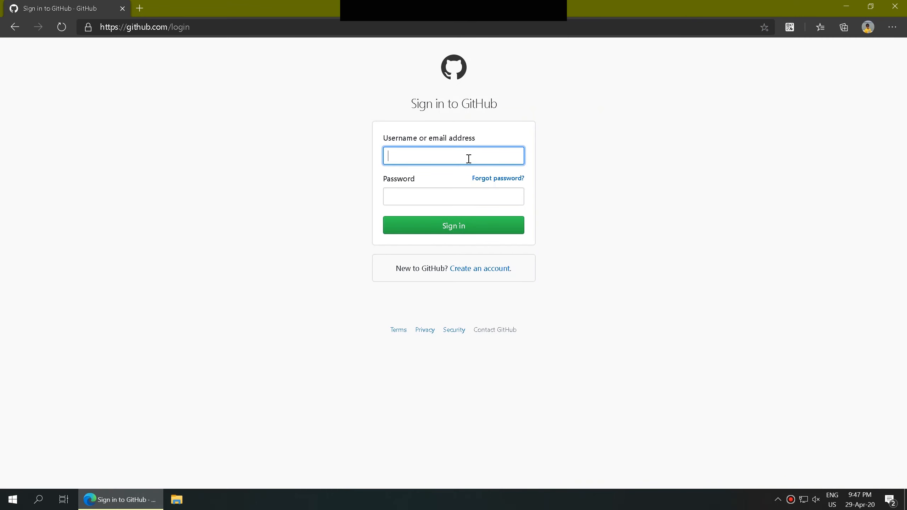
pyautogui.click(469, 159)
pyautogui.write('pranao')
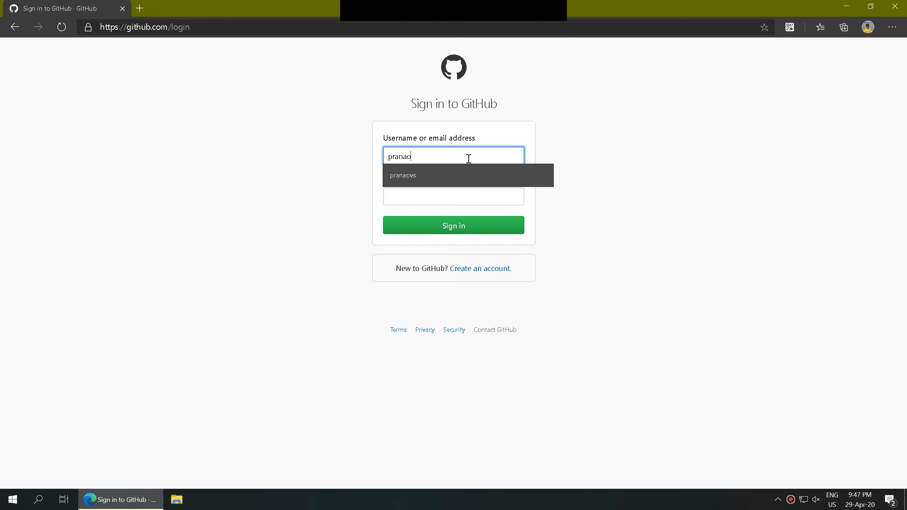
pyautogui.write('vs')
pyautogui.press('Tab')
pyautogui.write('p')
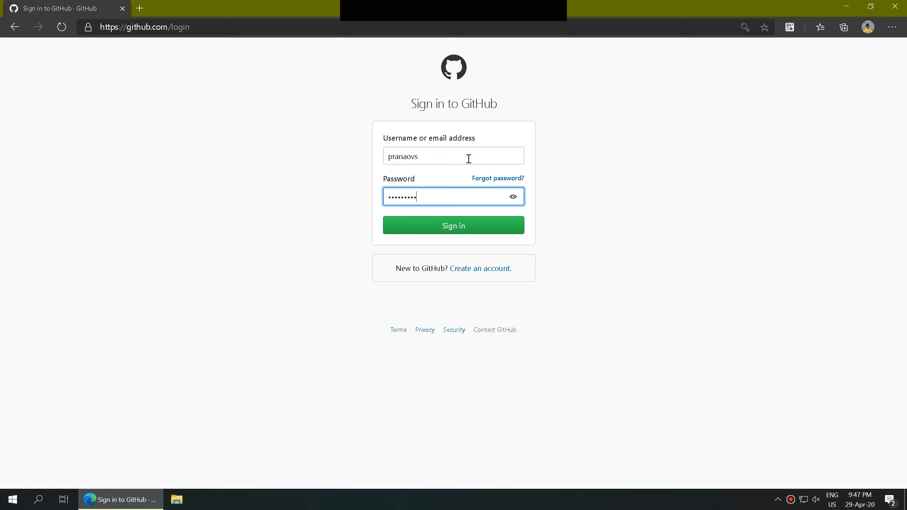
pyautogui.click(475, 226)
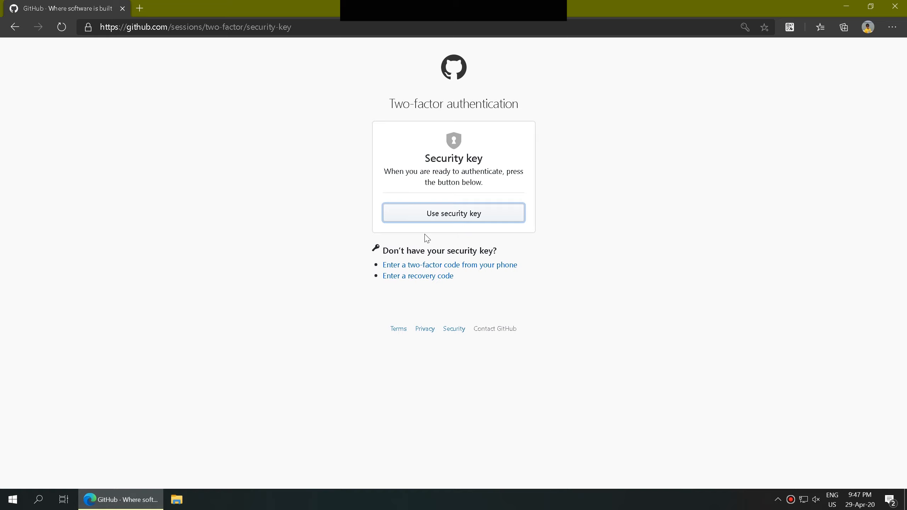
pyautogui.click(410, 217)
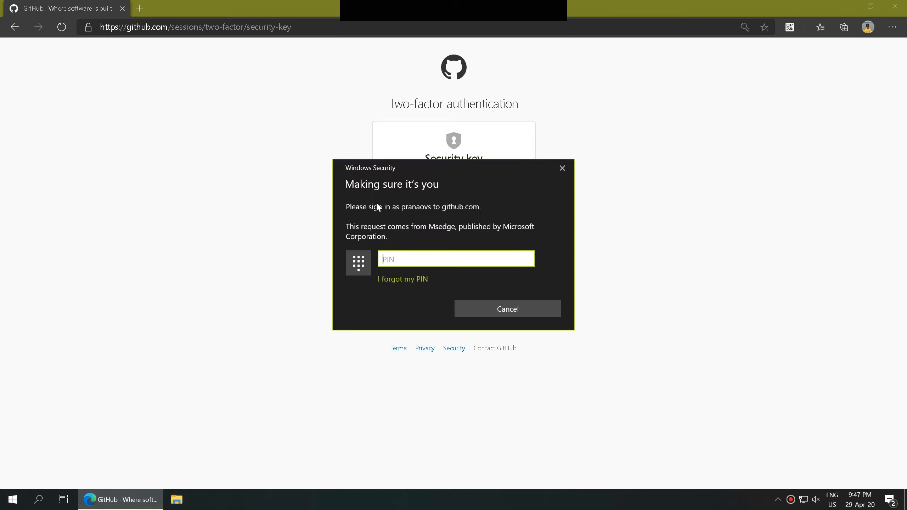
pyautogui.click(489, 261)
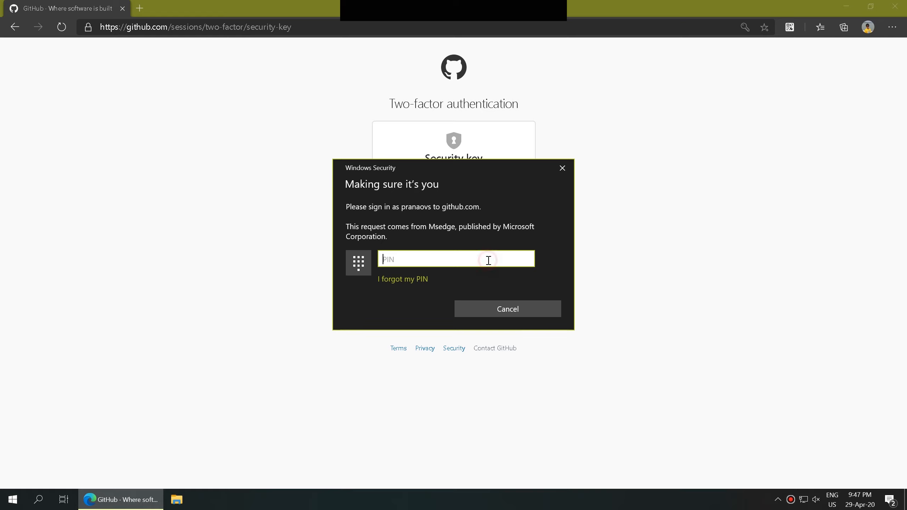